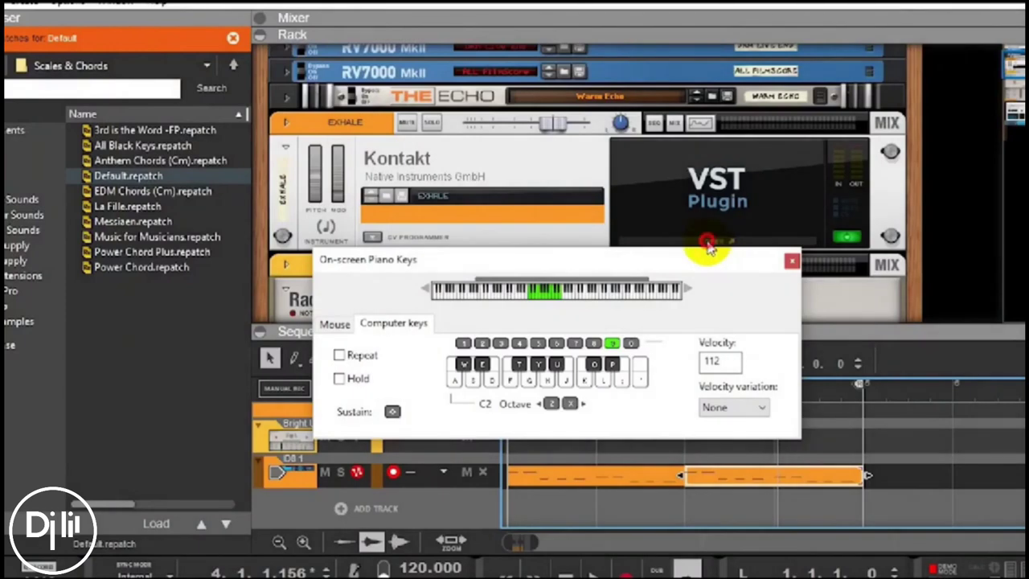
# - Open the Kontakt instrument's plugin window
pyautogui.click(707, 243)
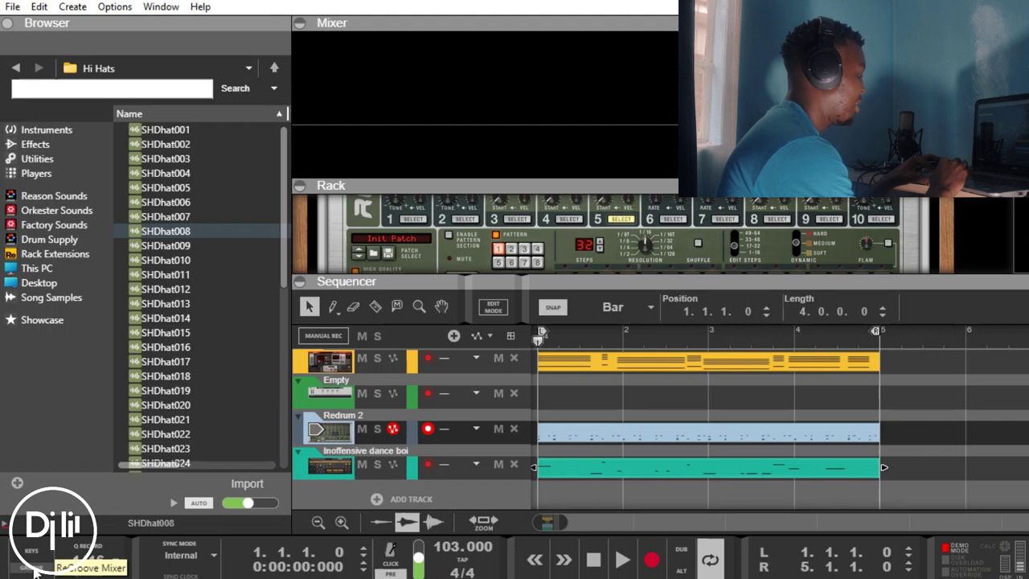
# - Show the ReGroove mixer, snap Kalimba notes to a 1/16 grid, and return to the arrangement
pyautogui.click(34, 569)
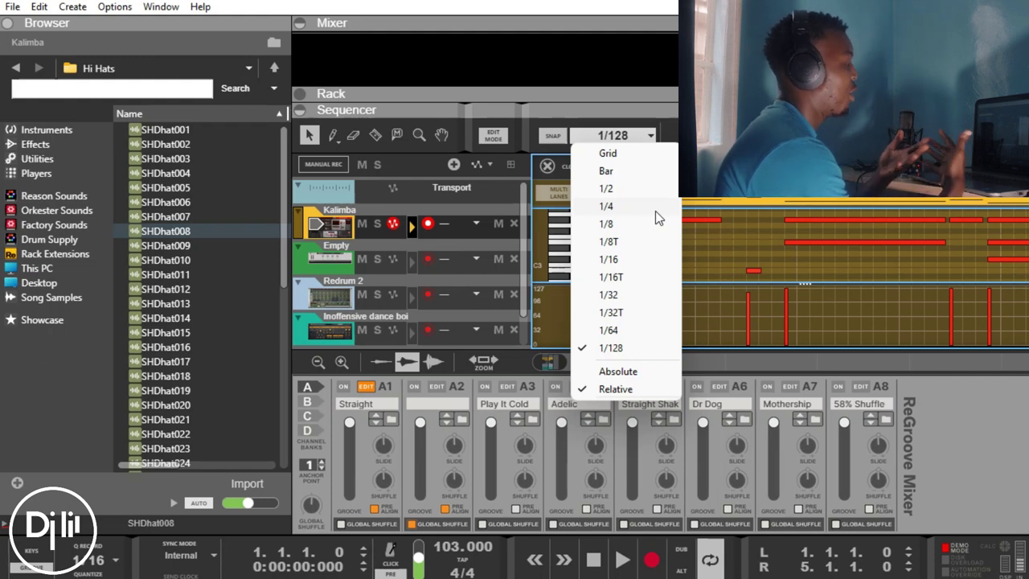
pyautogui.click(608, 153)
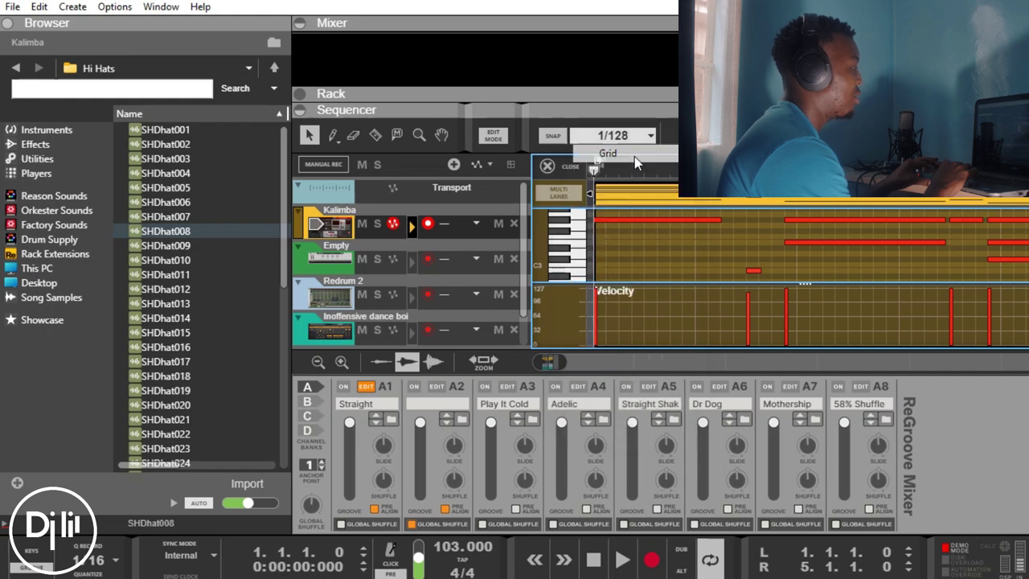
pyautogui.click(569, 165)
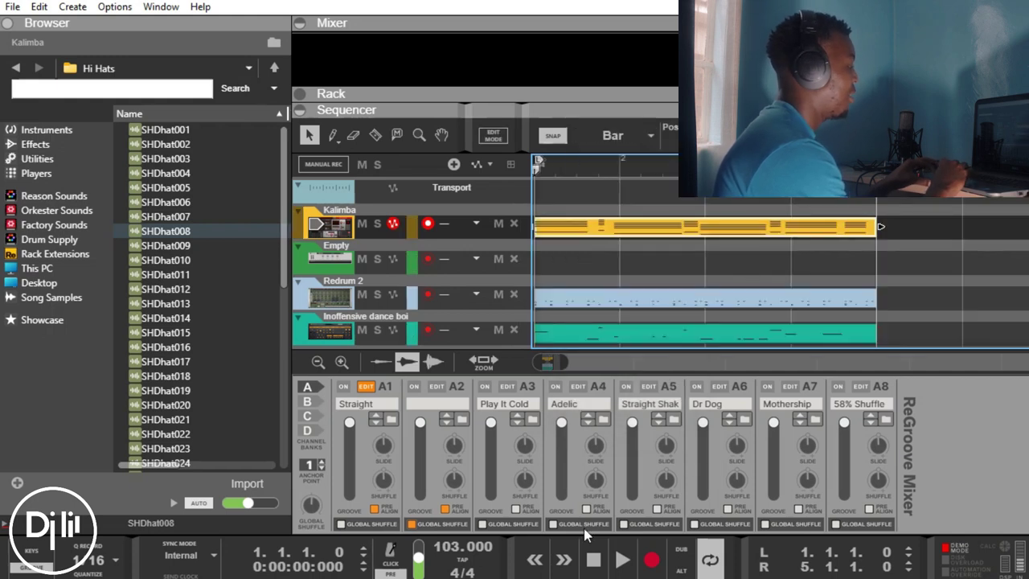
# - Play the song, then solo Redrum 2 and play it to hear the drums alone
pyautogui.press('space')
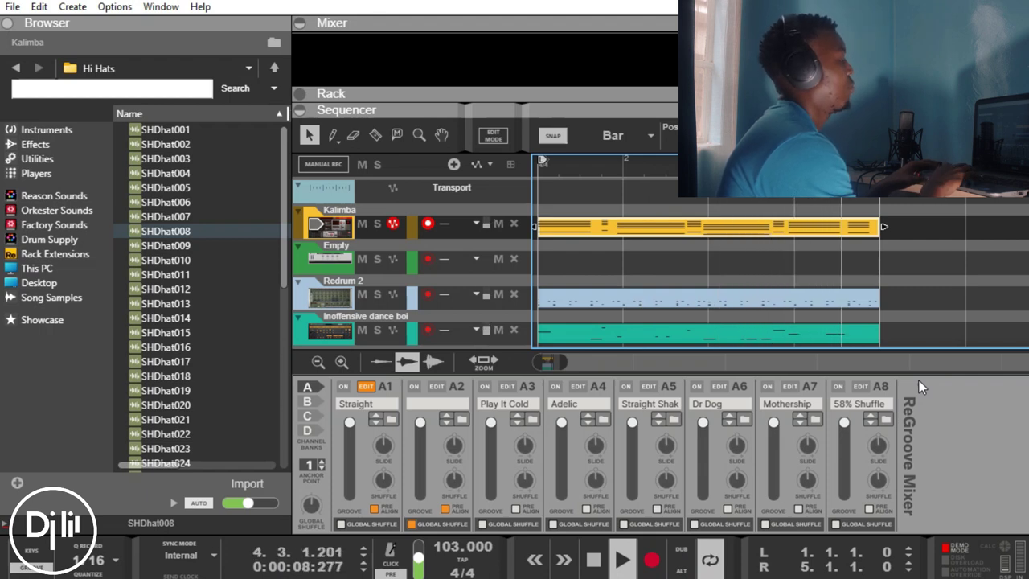
pyautogui.press('space')
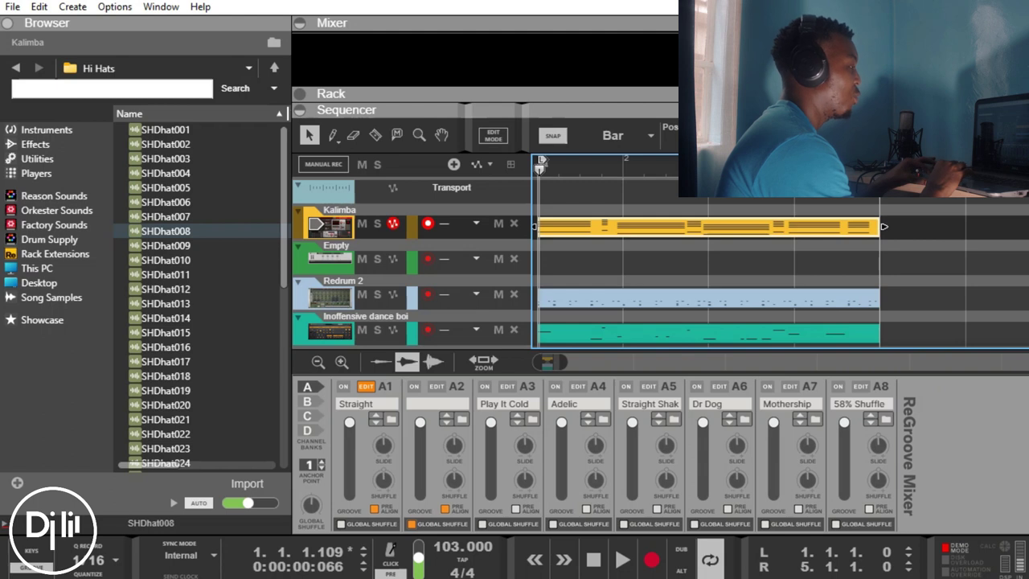
pyautogui.click(379, 295)
pyautogui.press('space')
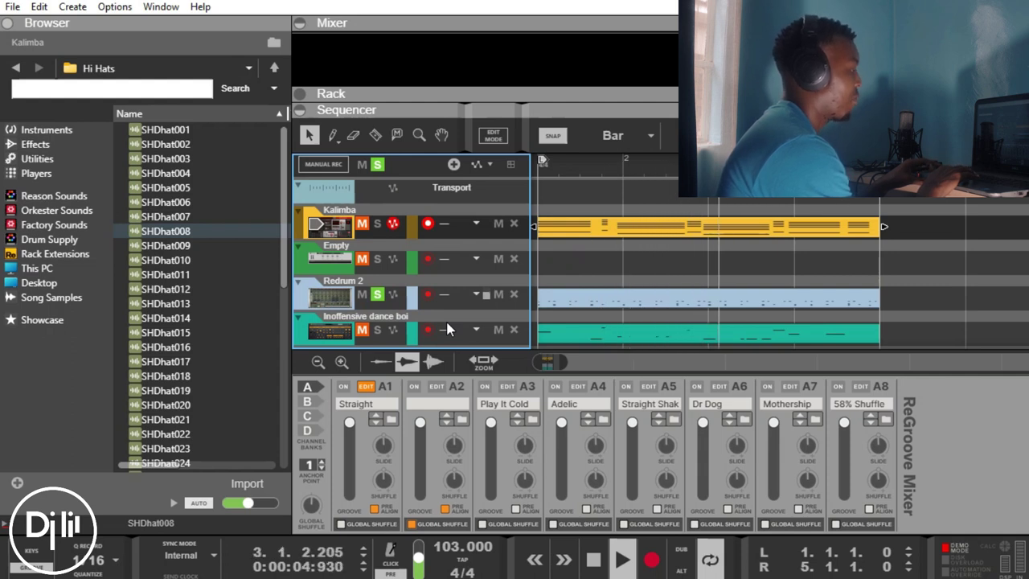
pyautogui.press('space')
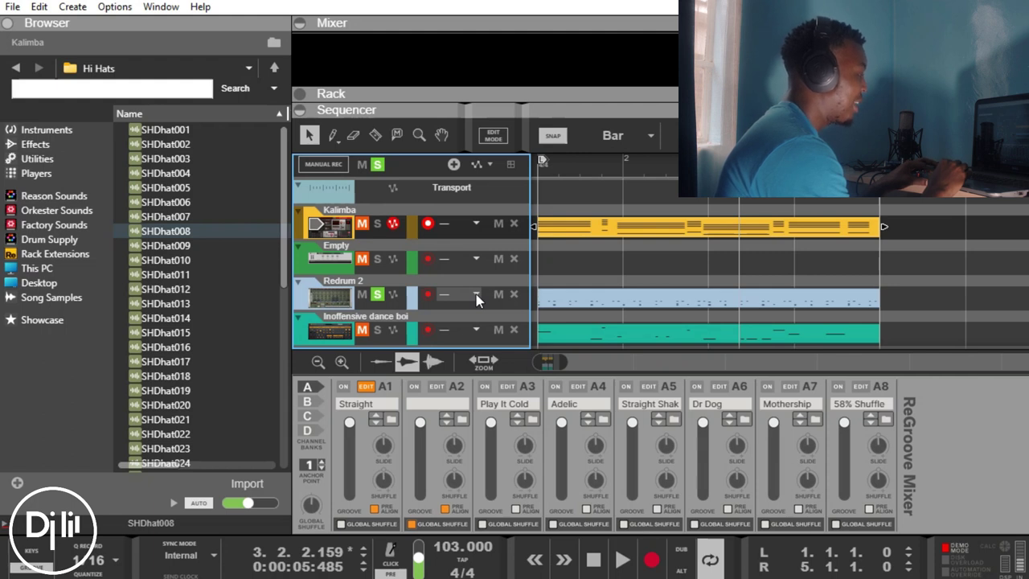
# - Choose B > 1 in the Redrum 2 track's groove channel dropdown
pyautogui.click(476, 294)
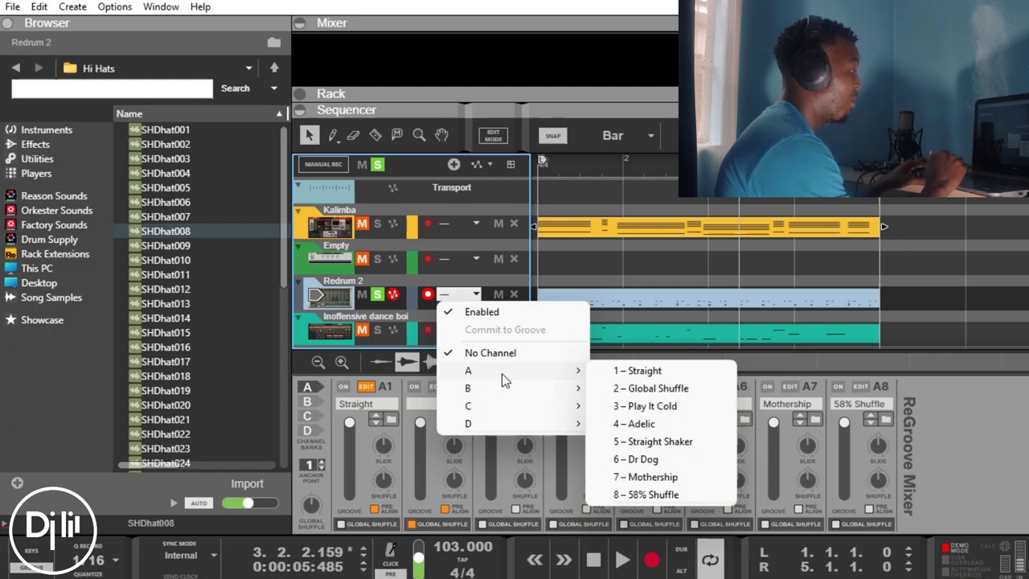
pyautogui.moveTo(506, 388)
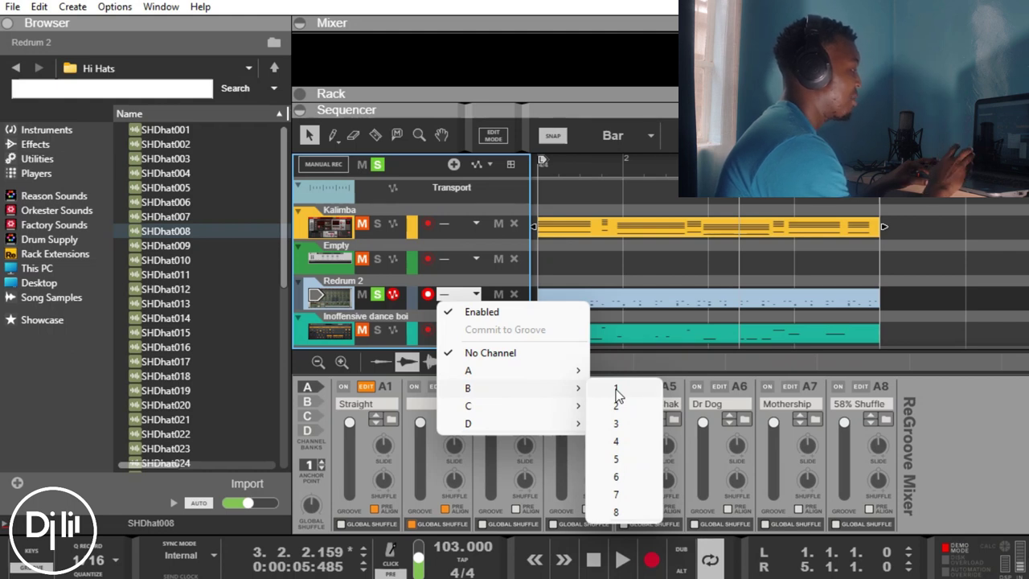
pyautogui.click(616, 390)
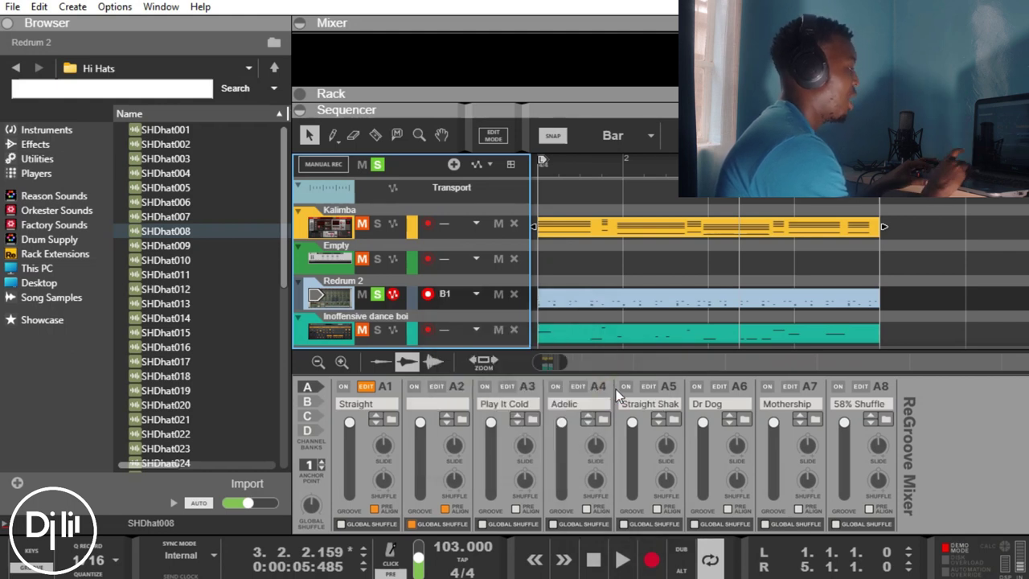
# - Show bank B and, during playback, set channel B1's slide and raise its shuffle to 64%
pyautogui.click(308, 402)
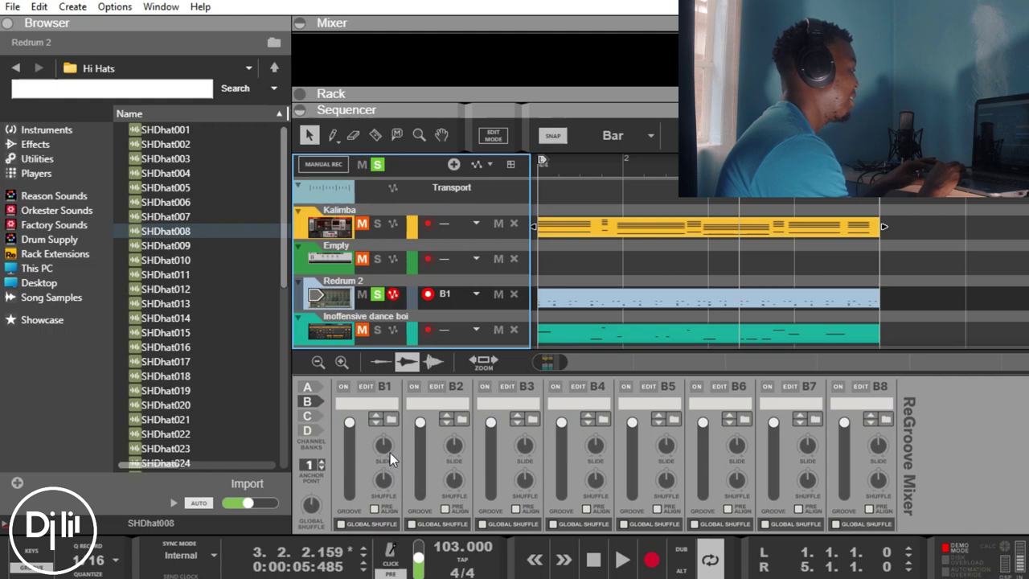
pyautogui.moveTo(383, 480)
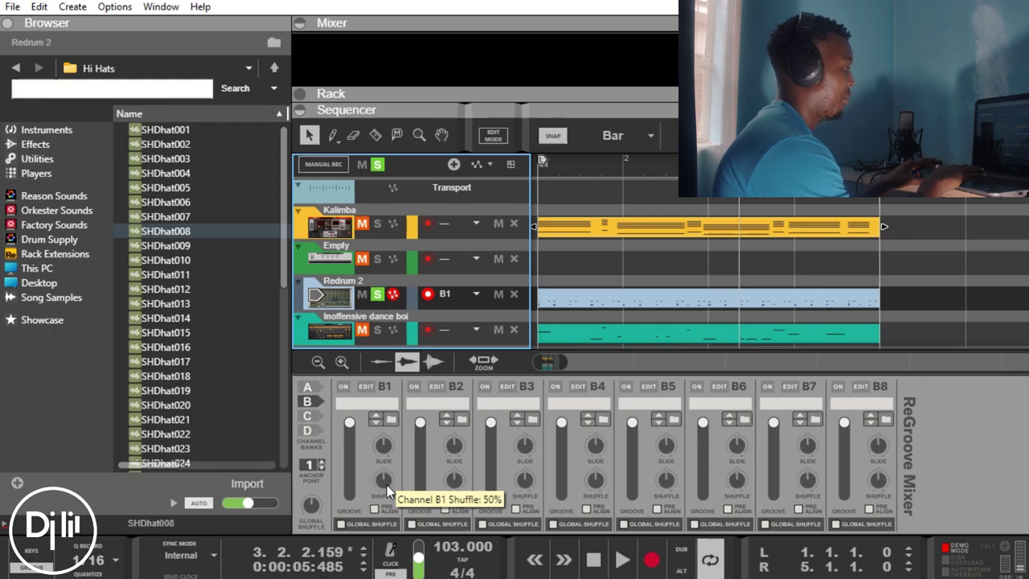
pyautogui.press('space')
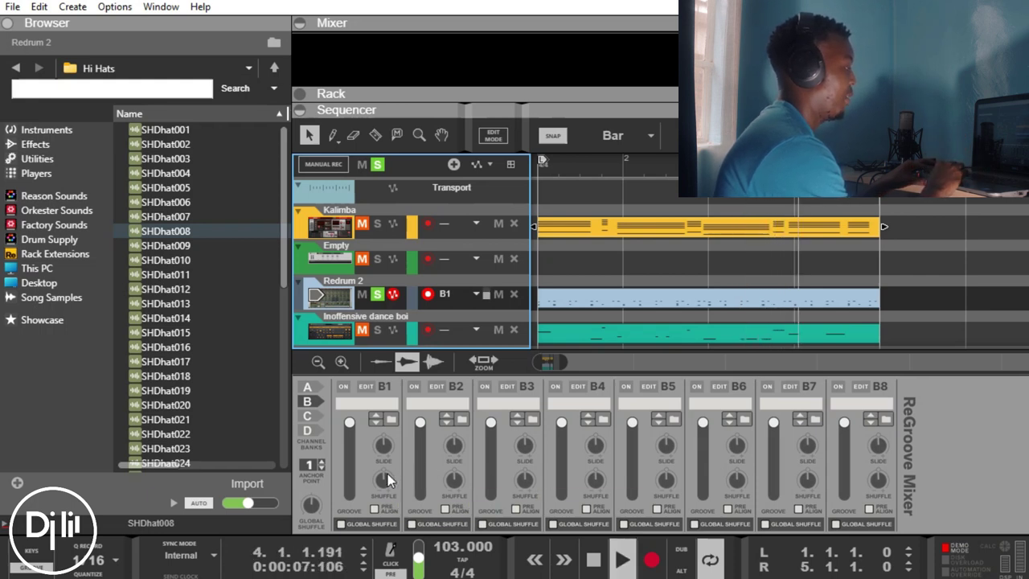
pyautogui.moveTo(385, 449); pyautogui.dragTo(392, 410)
pyautogui.moveTo(382, 445); pyautogui.dragTo(382, 473)
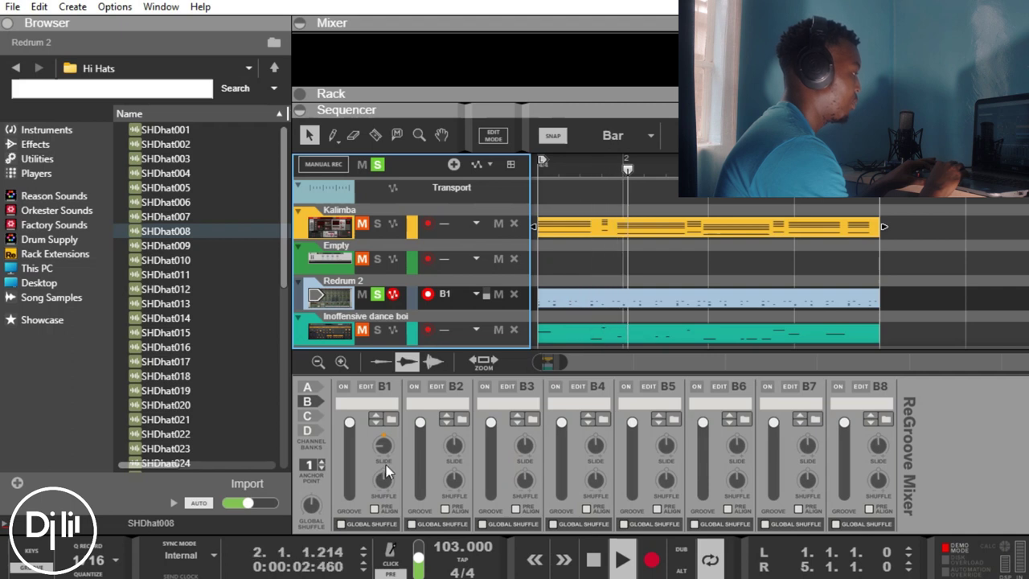
pyautogui.moveTo(384, 445)
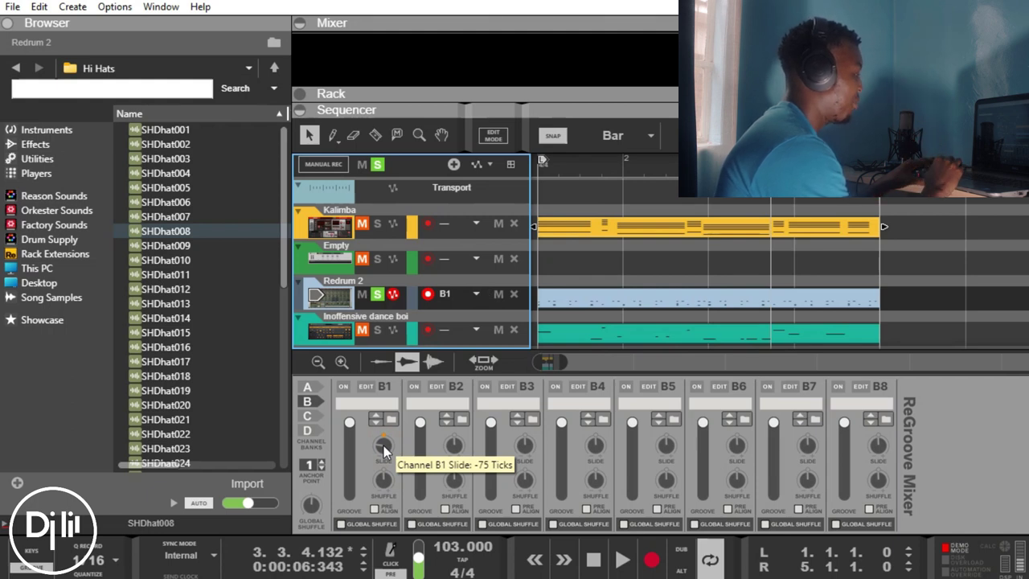
pyautogui.moveTo(383, 446); pyautogui.dragTo(392, 428)
pyautogui.press('space')
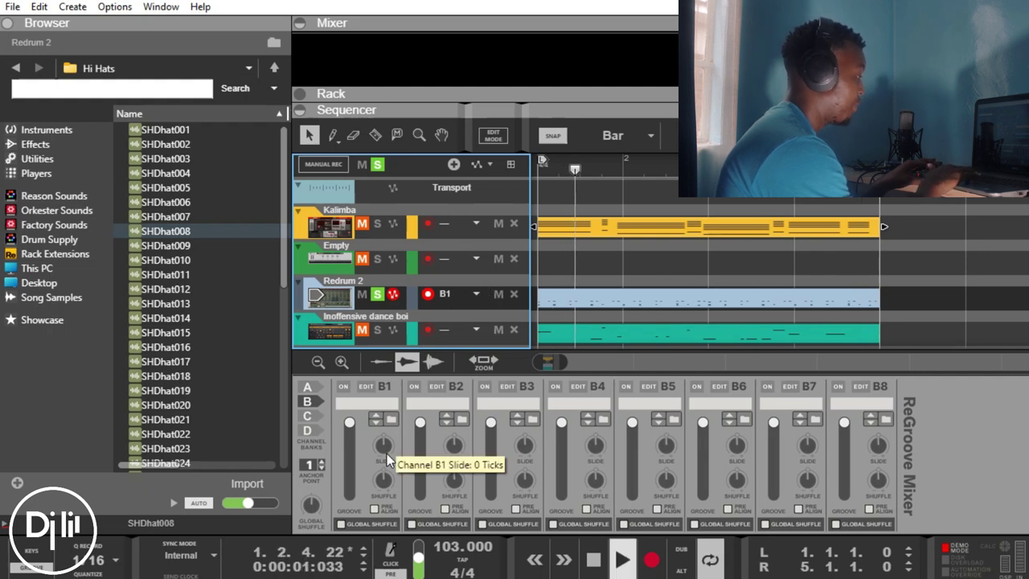
pyautogui.moveTo(384, 449); pyautogui.dragTo(384, 440)
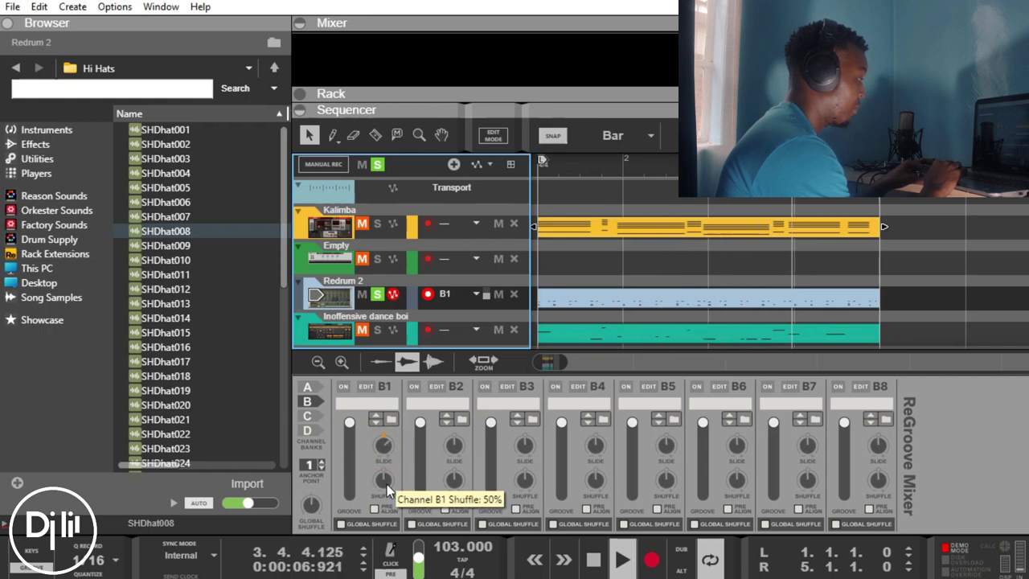
pyautogui.moveTo(387, 484); pyautogui.dragTo(390, 470)
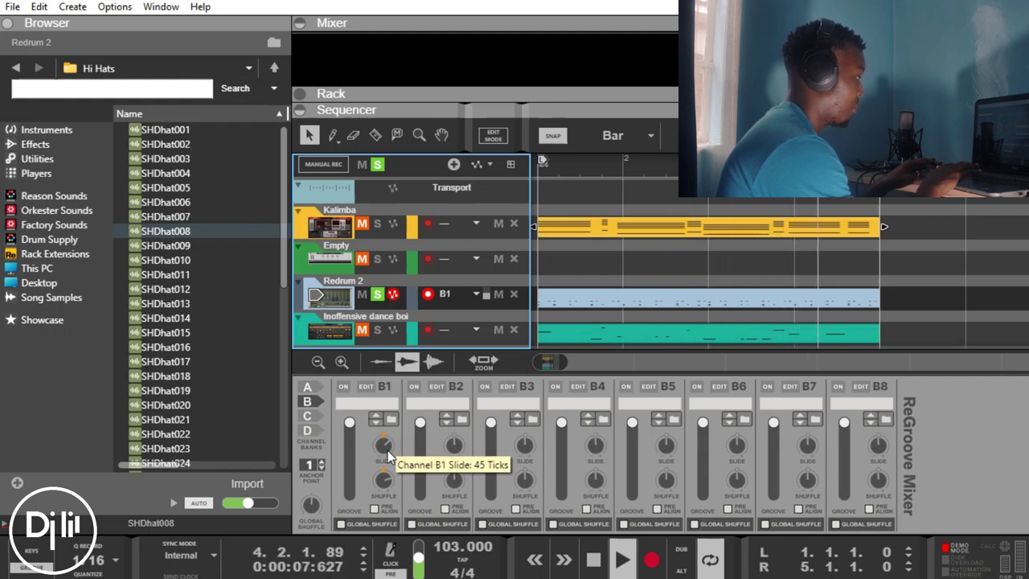
# - Clear Redrum 2's groove channel, reassign it to B1 (Shuffle 64%, Slide 45), and toggle playback
pyautogui.click(480, 295)
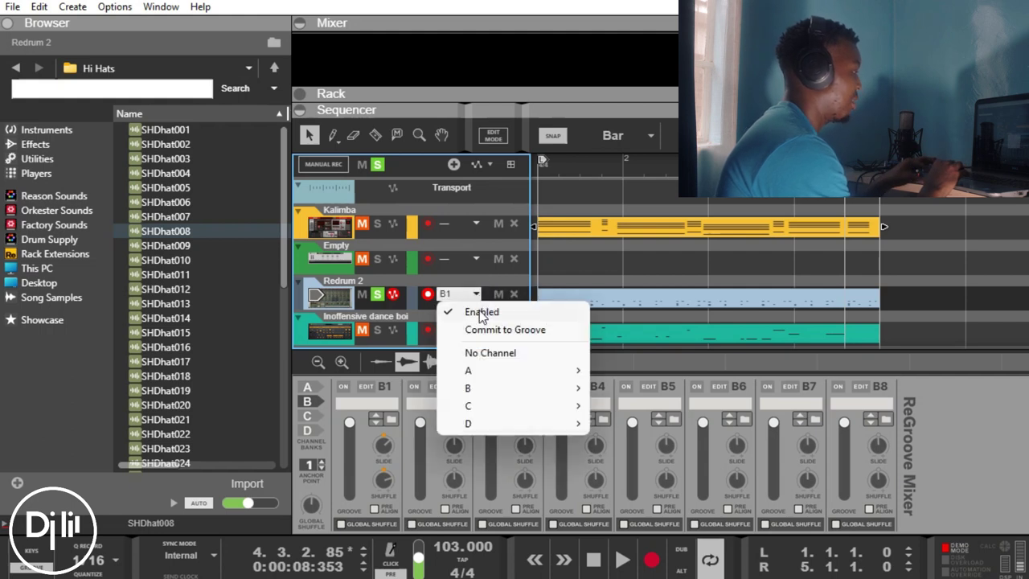
pyautogui.click(479, 354)
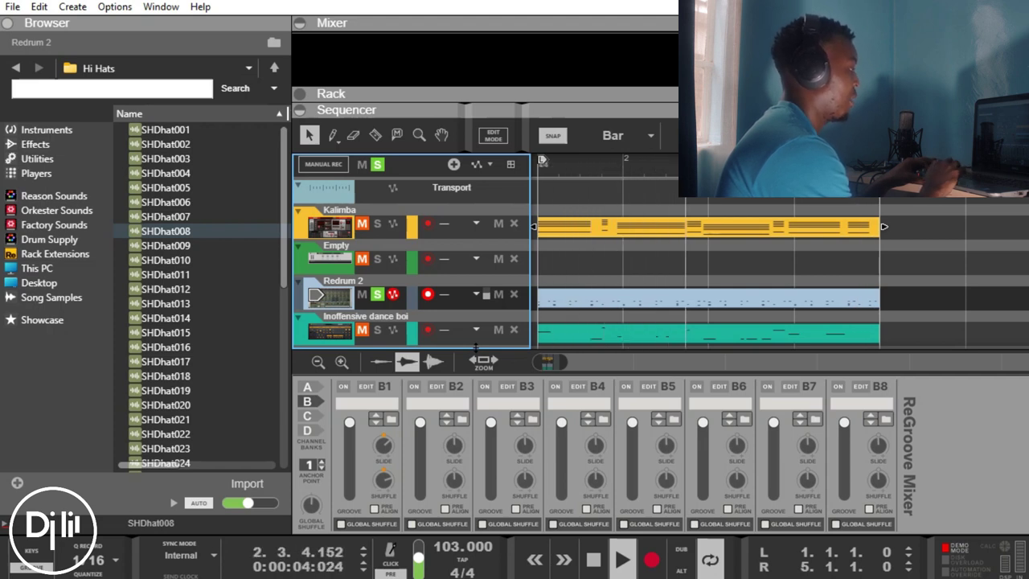
pyautogui.click(475, 293)
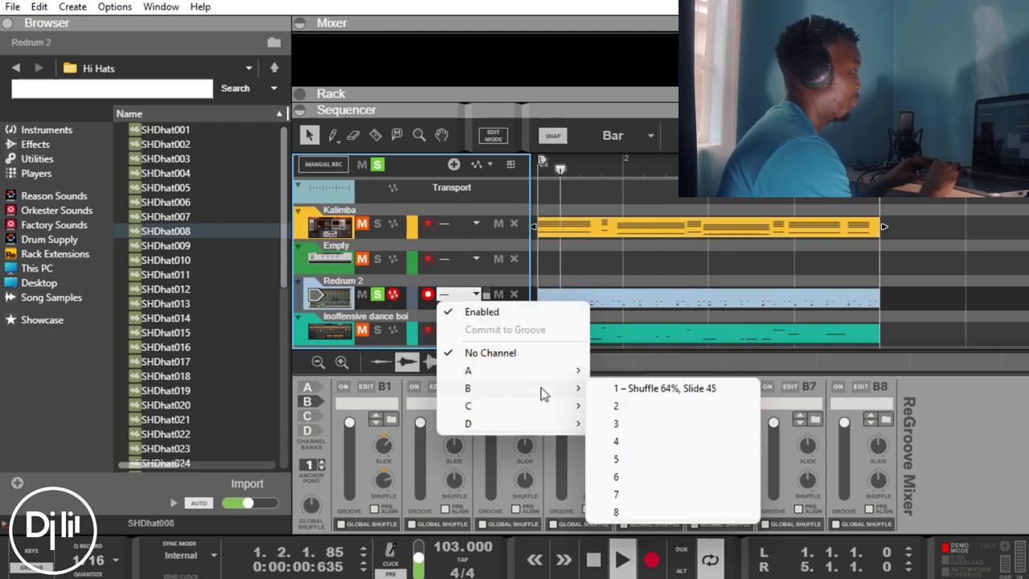
pyautogui.moveTo(498, 387)
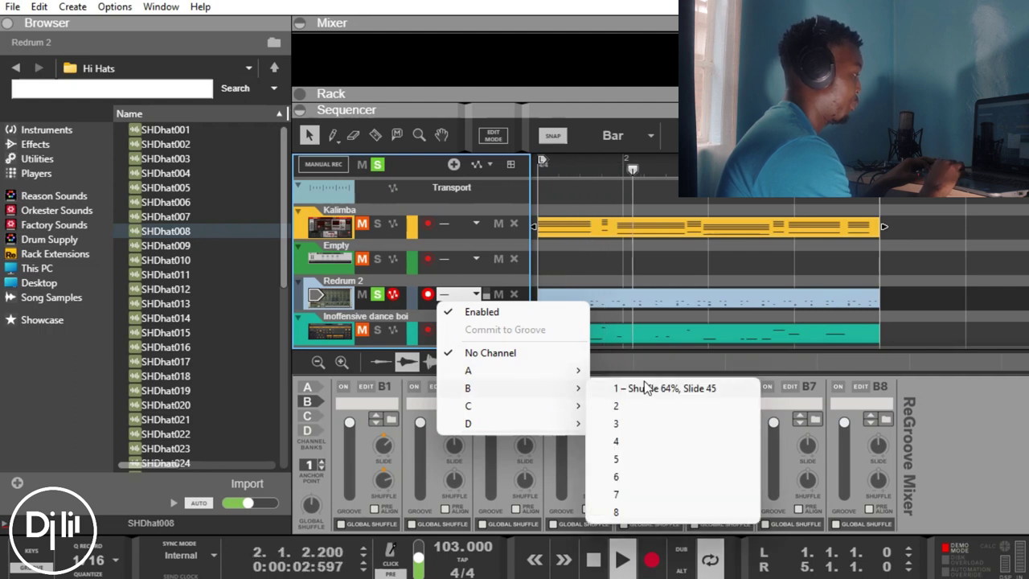
pyautogui.click(648, 388)
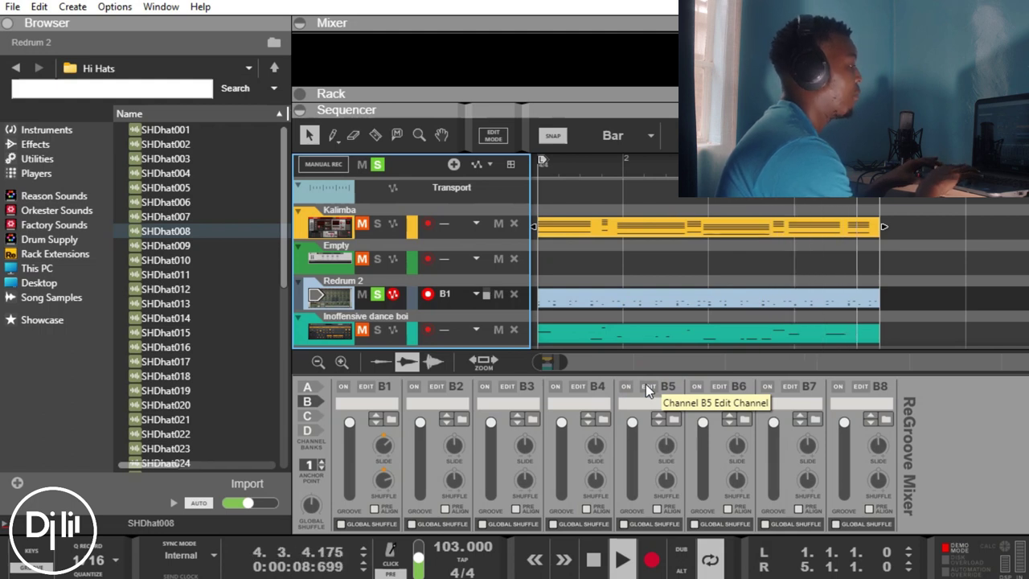
pyautogui.press('space')
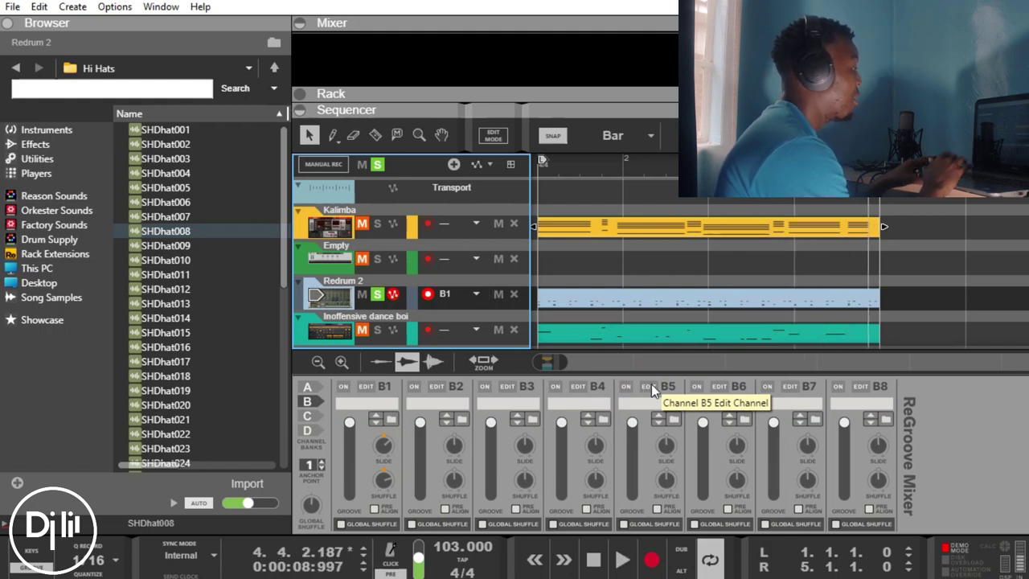
# - Unsolo Redrum 2, rewind to the start, and play the full song
pyautogui.click(378, 295)
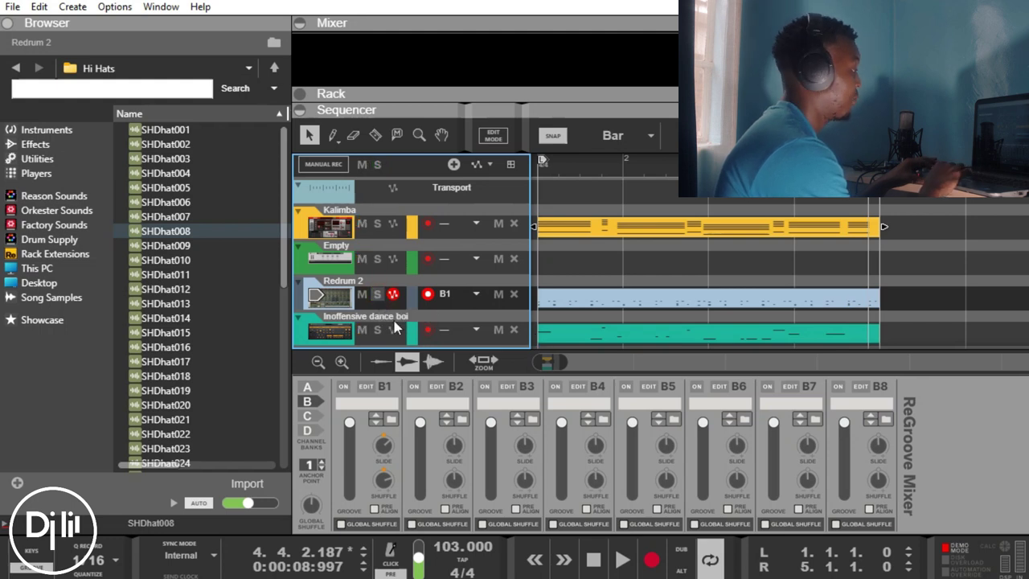
pyautogui.click(594, 561)
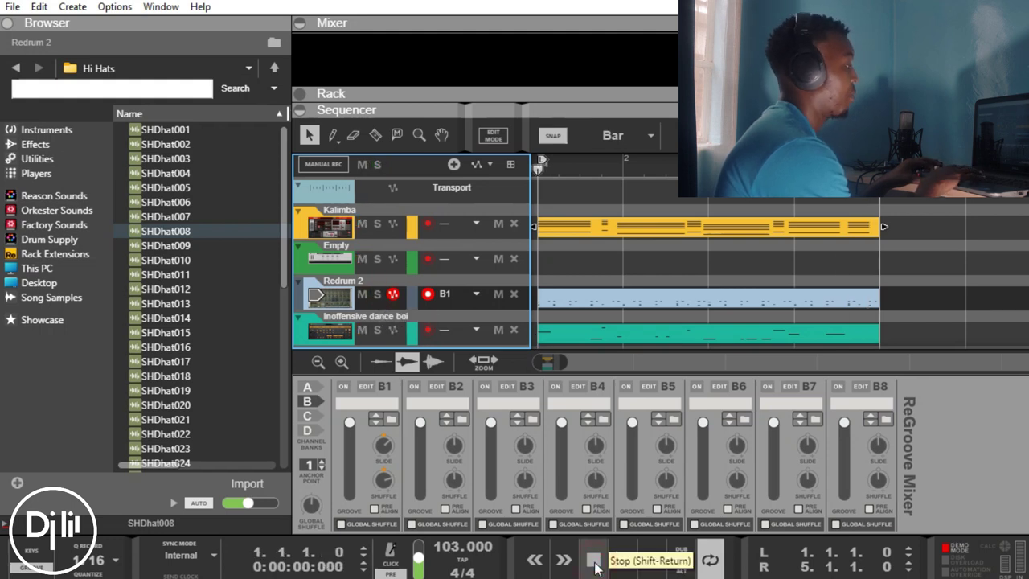
pyautogui.press('space')
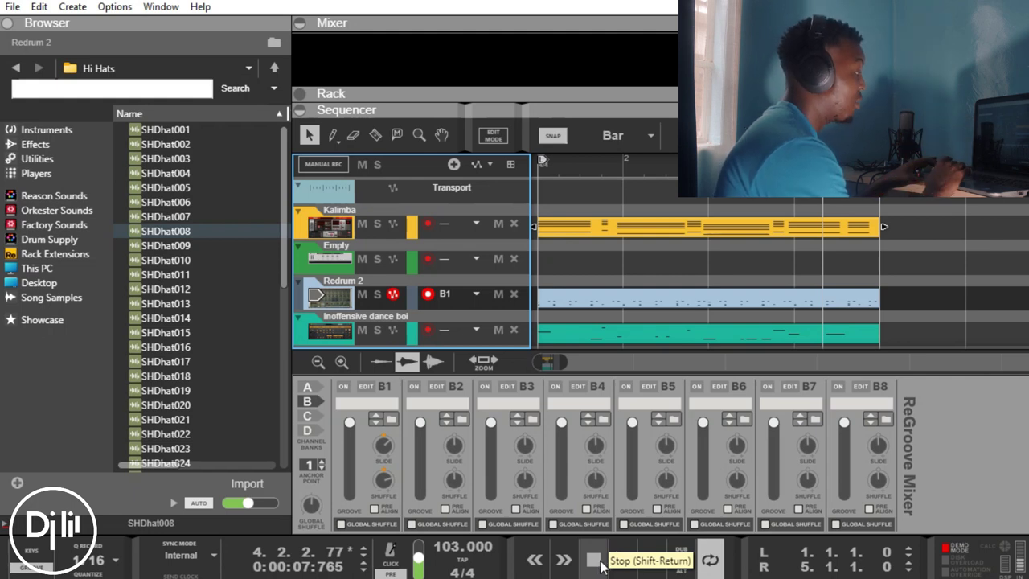
# - Assign the Kalimba and Inoffensive dance boi tracks to groove channel B1
pyautogui.click(476, 223)
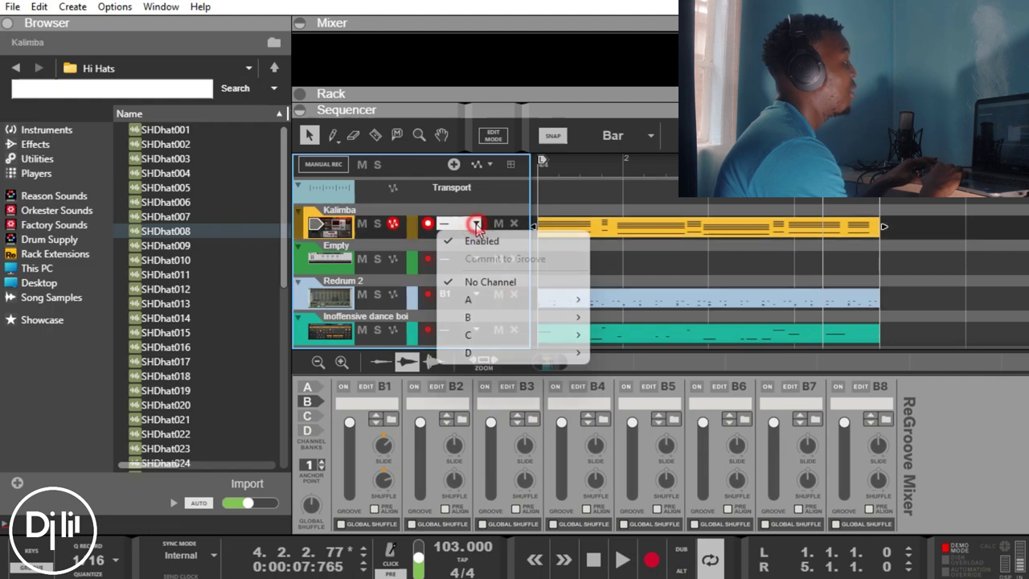
pyautogui.moveTo(507, 318)
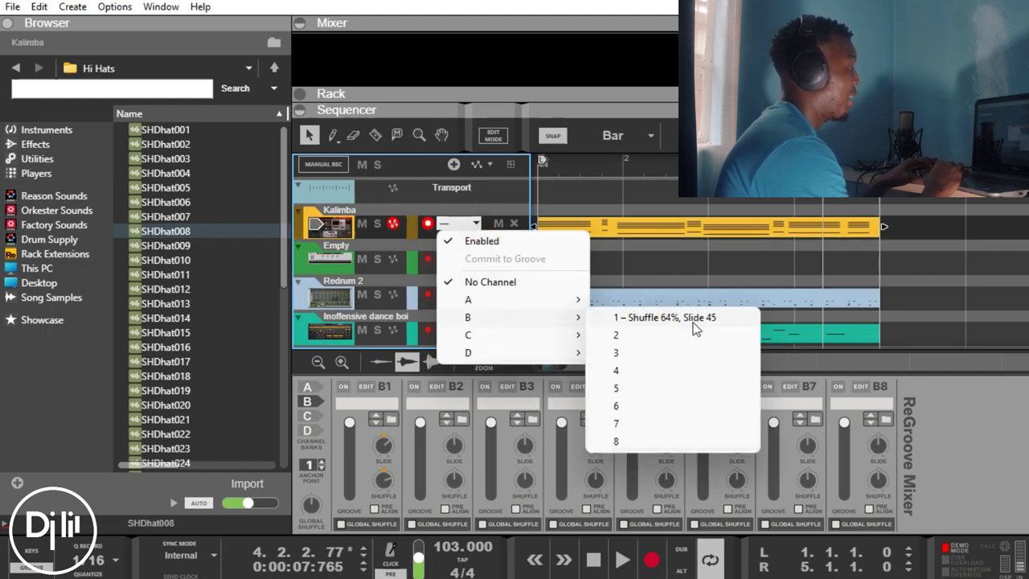
pyautogui.click(678, 319)
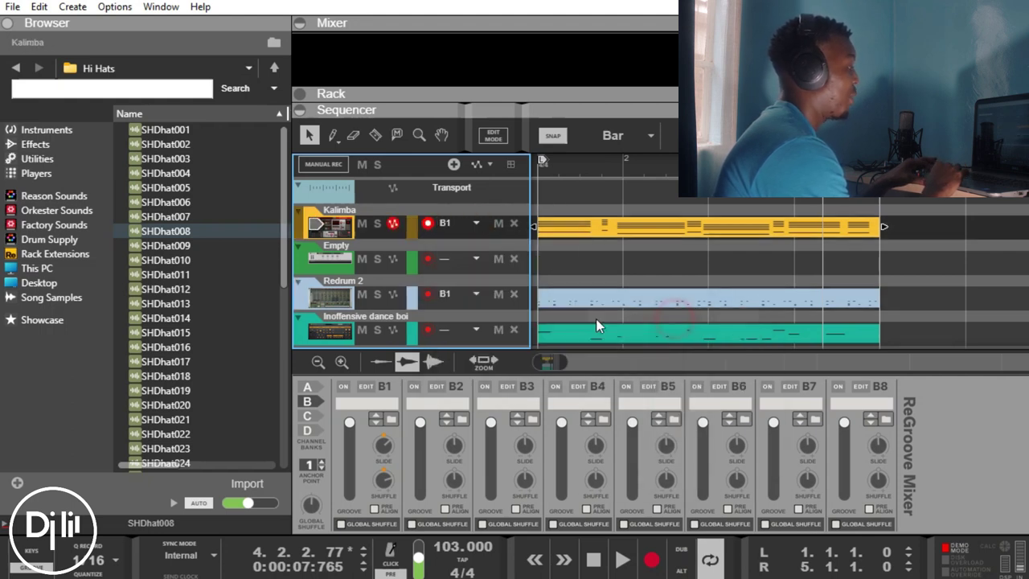
pyautogui.click(477, 329)
pyautogui.moveTo(483, 389)
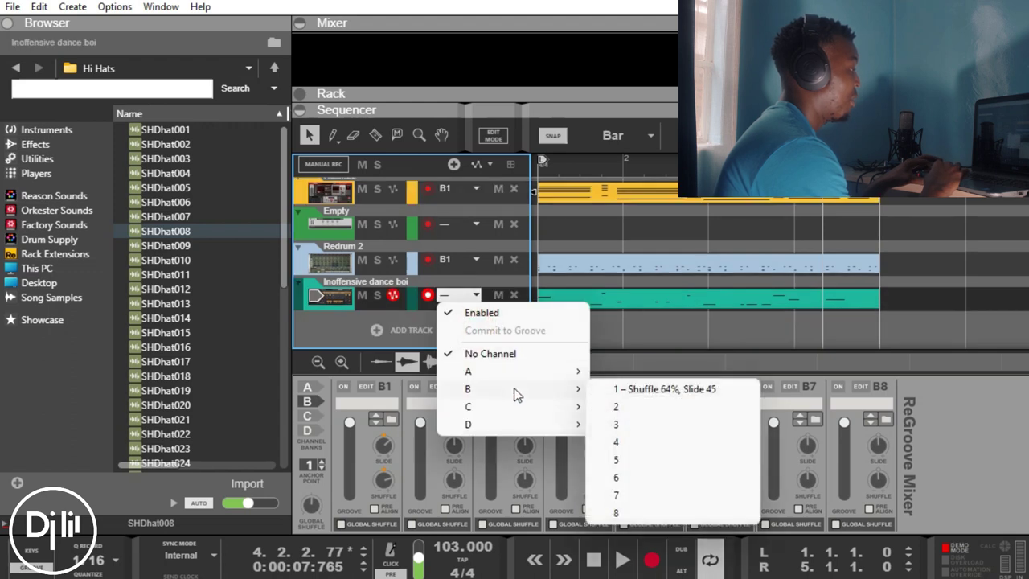
pyautogui.click(649, 392)
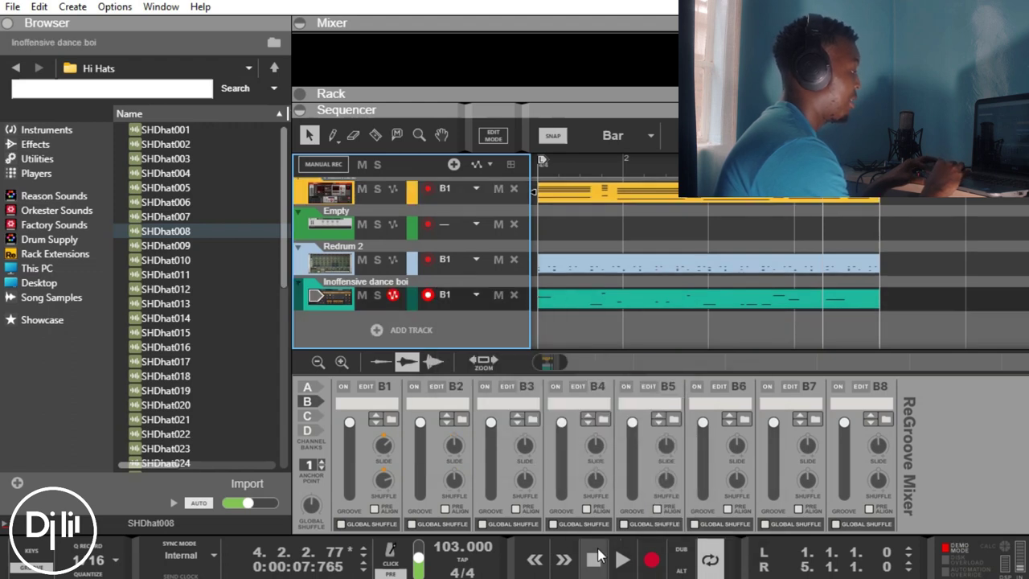
# - Replay the song from the start and tune B1 to 62% shuffle with increased slide
pyautogui.click(594, 560)
pyautogui.click(620, 557)
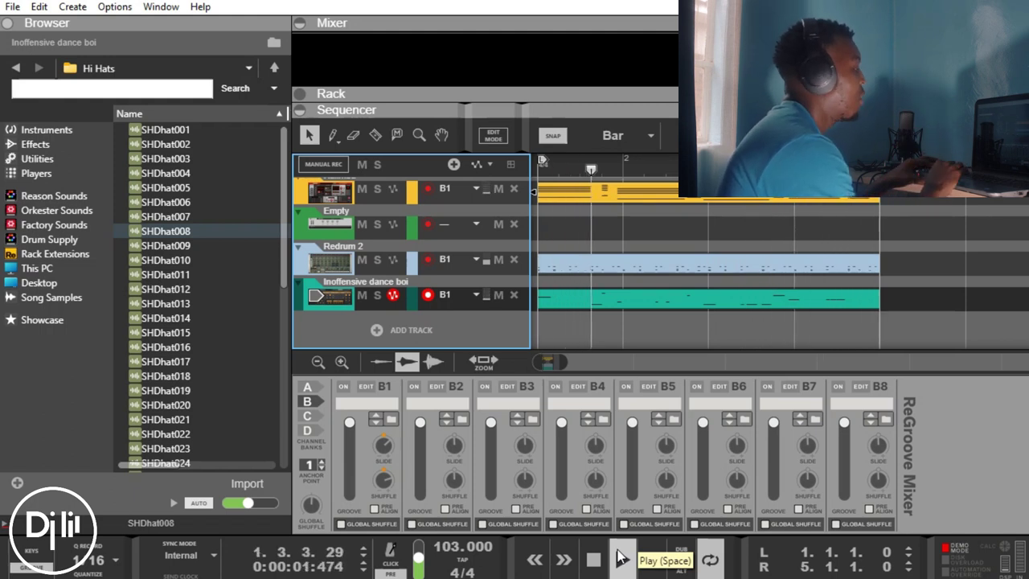
pyautogui.click(593, 559)
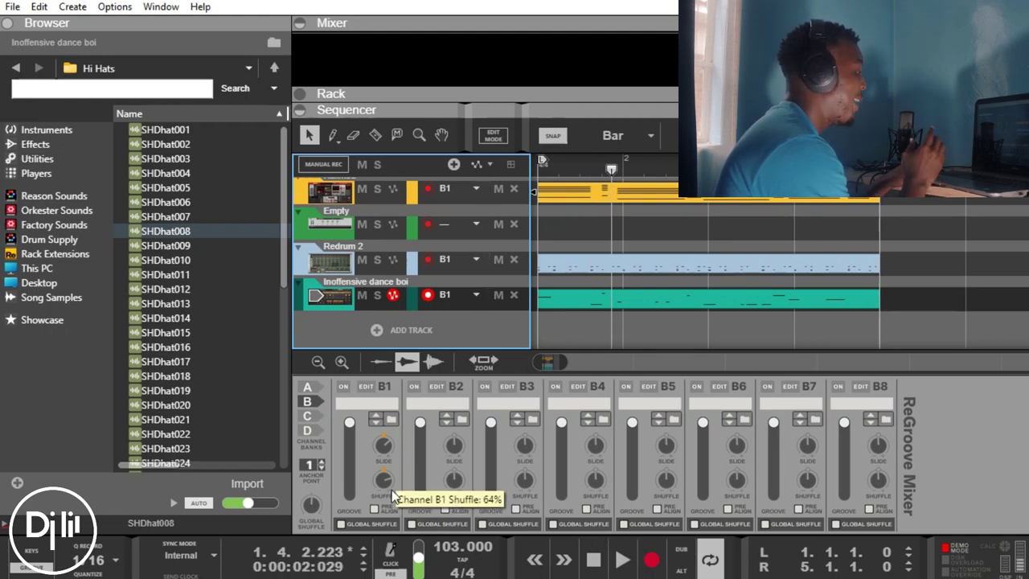
pyautogui.moveTo(384, 480)
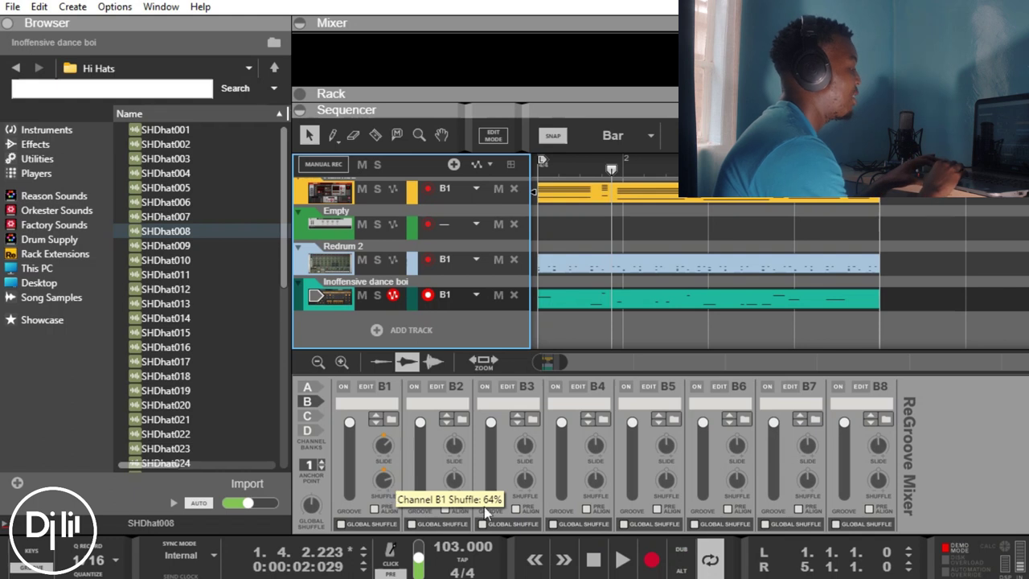
pyautogui.click(596, 562)
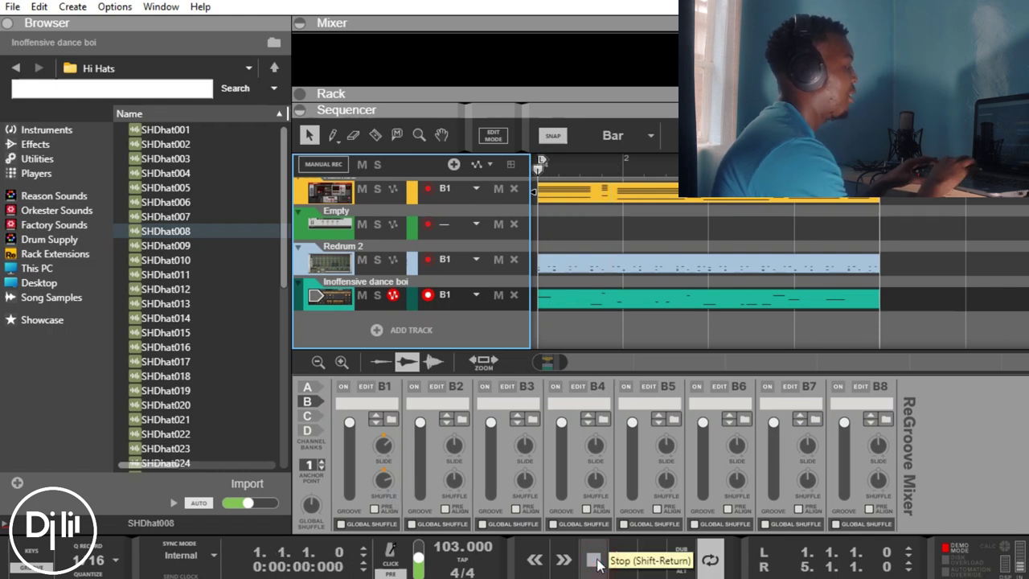
pyautogui.press('space')
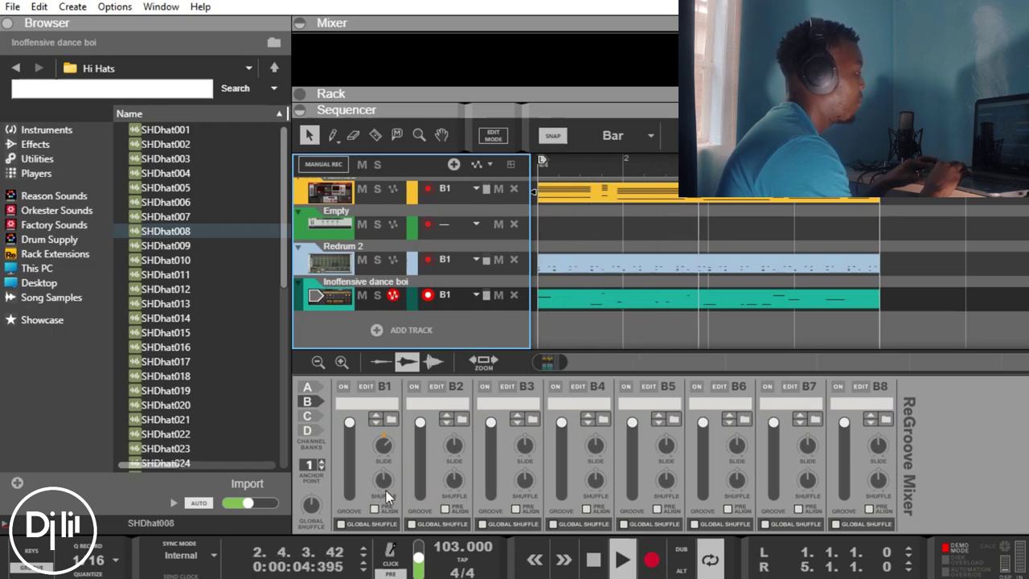
pyautogui.moveTo(381, 486); pyautogui.dragTo(383, 476)
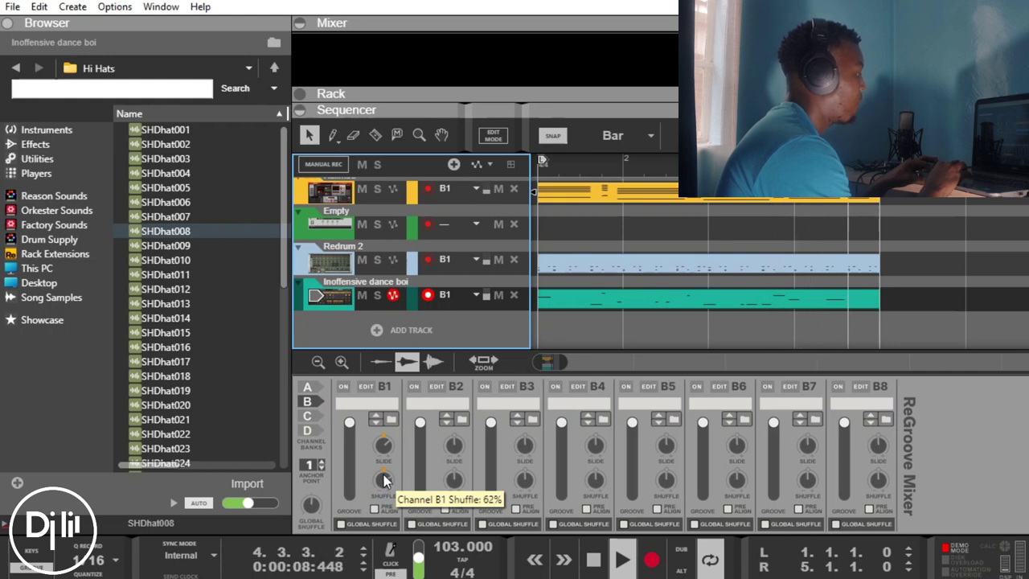
pyautogui.moveTo(384, 445); pyautogui.dragTo(383, 460)
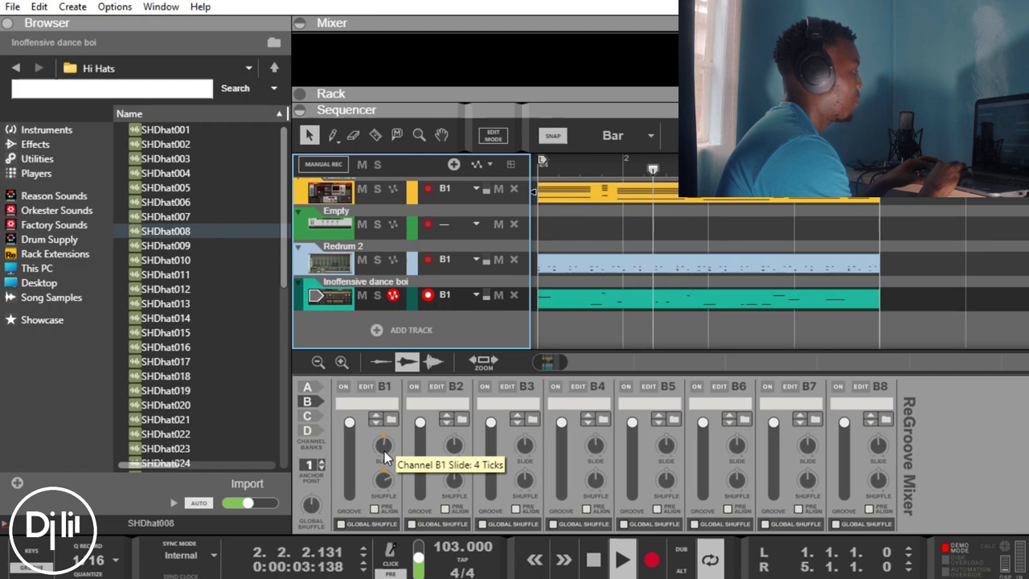
pyautogui.moveTo(384, 451)
pyautogui.mouseDown()
pyautogui.moveTo(383, 433)
pyautogui.moveTo(385, 443)
pyautogui.mouseUp()
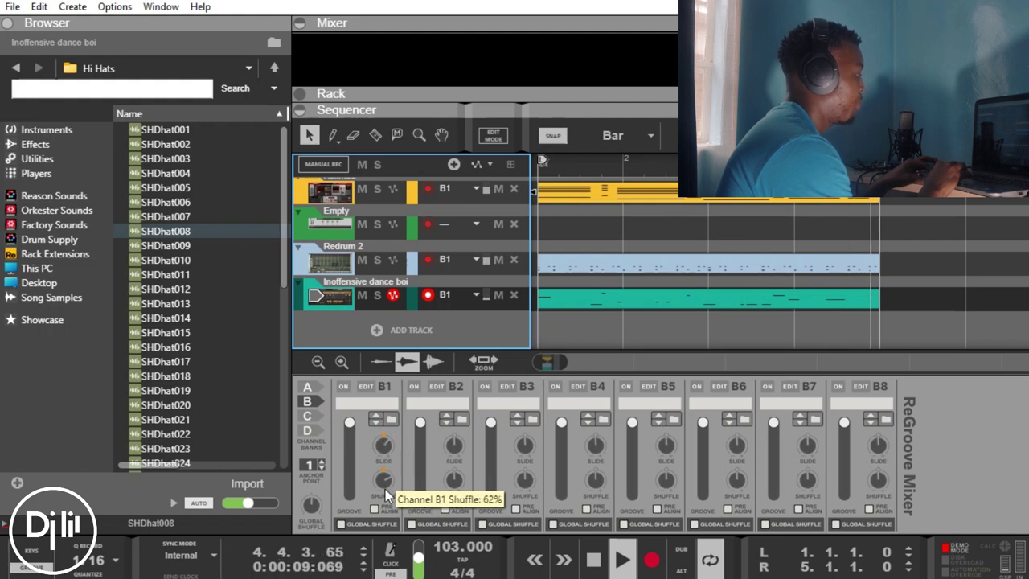